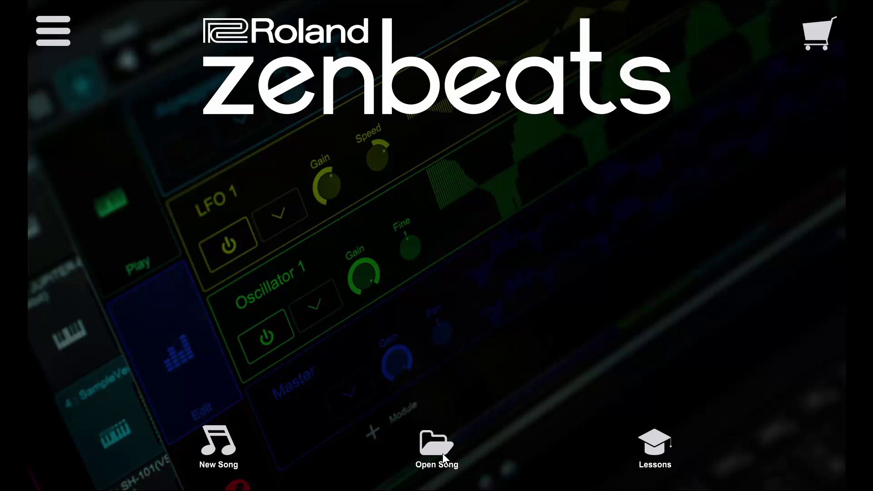
Go from the lessons list back to the start screen, then browse the store's Loops packs.
click(656, 451)
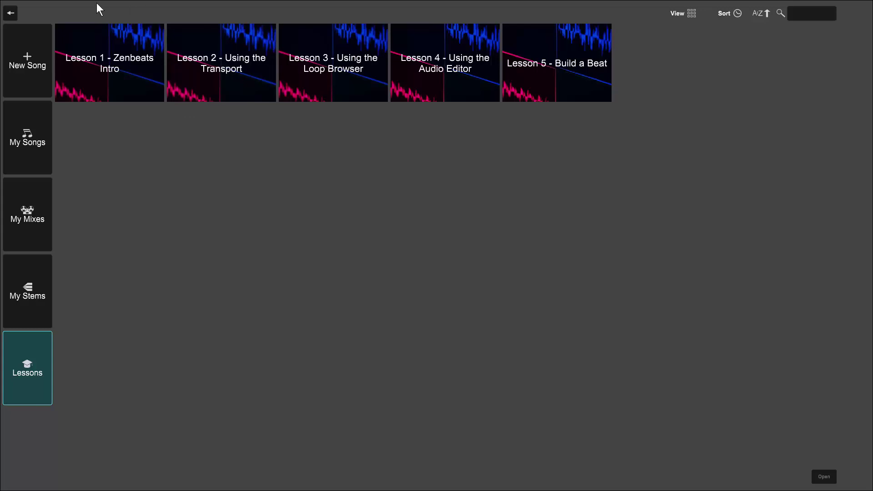
click(14, 11)
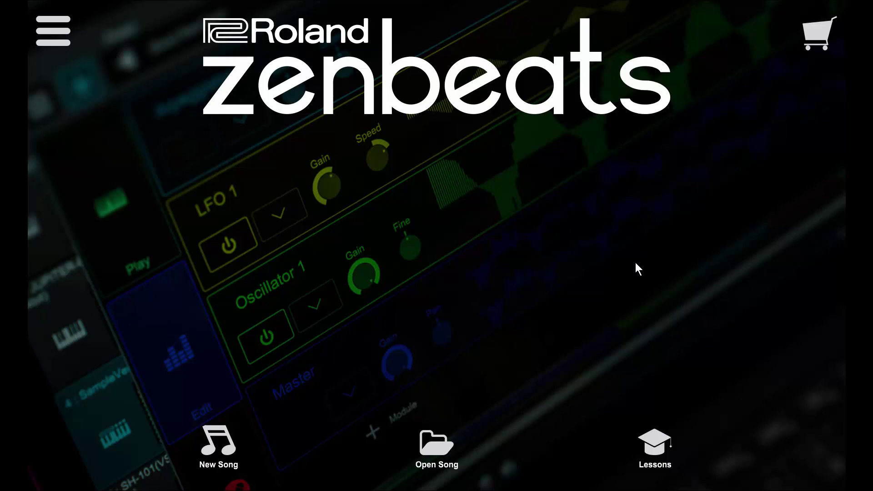
click(821, 22)
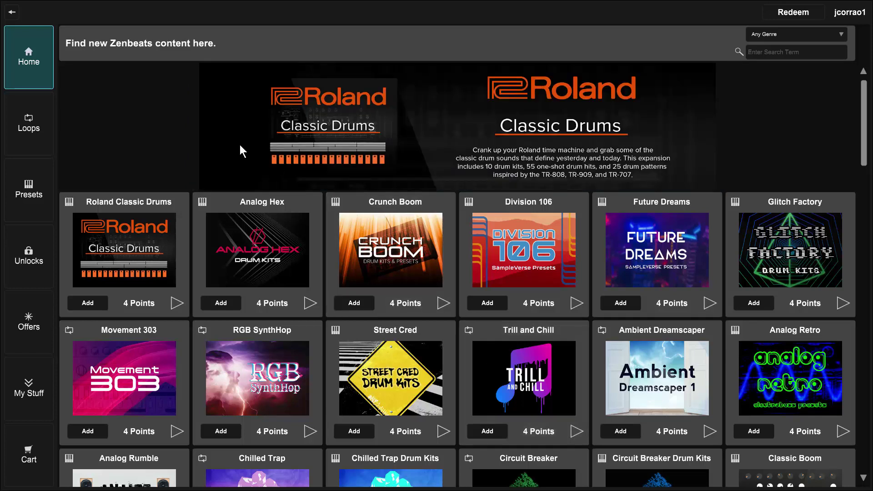
click(33, 126)
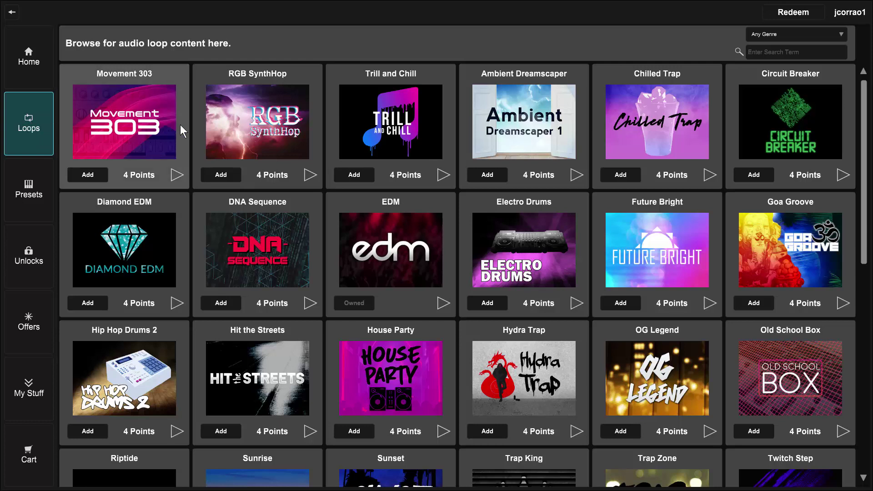
In Presets, read the Roland Classic Drums description and add it to the cart for 4 Points.
click(30, 191)
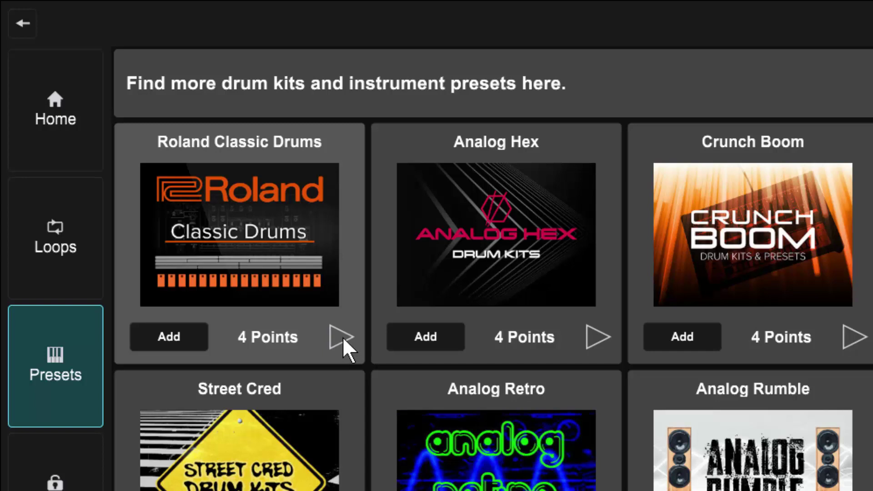
click(261, 203)
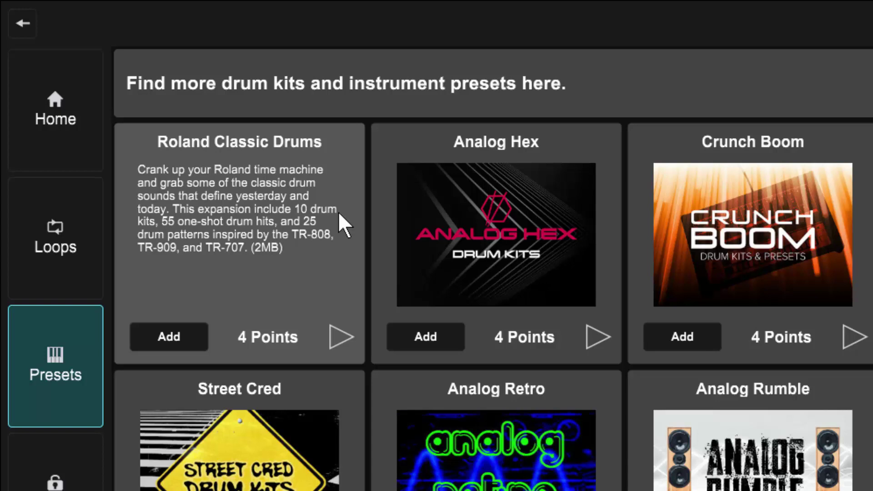
click(164, 339)
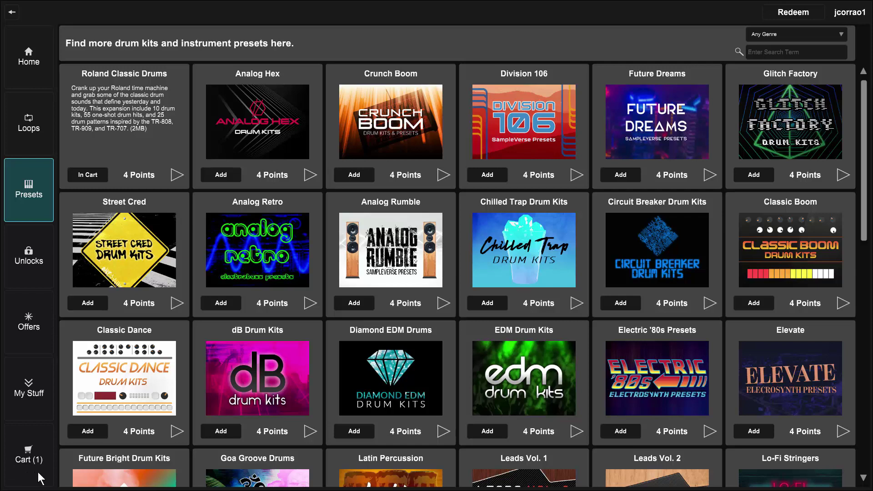
Review the Windows Unlock V1 and Ultimate Unlock V1 details, then show the Roland Offers page.
click(37, 263)
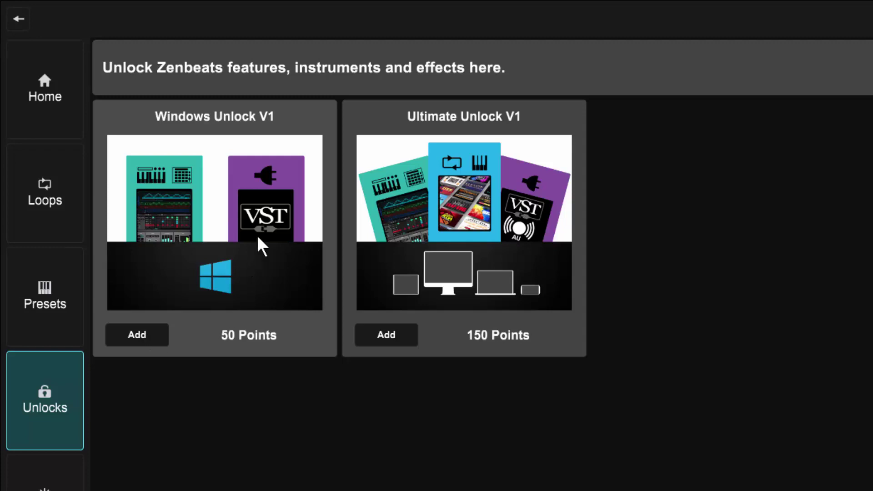
click(230, 191)
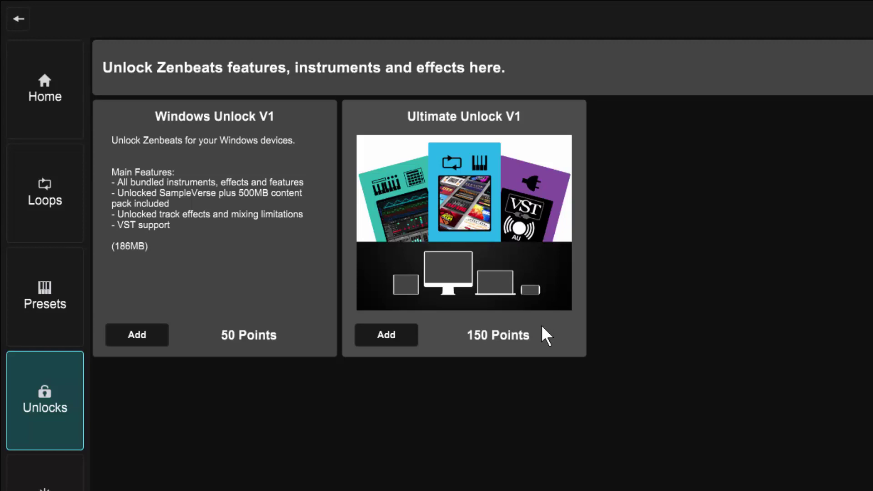
click(499, 224)
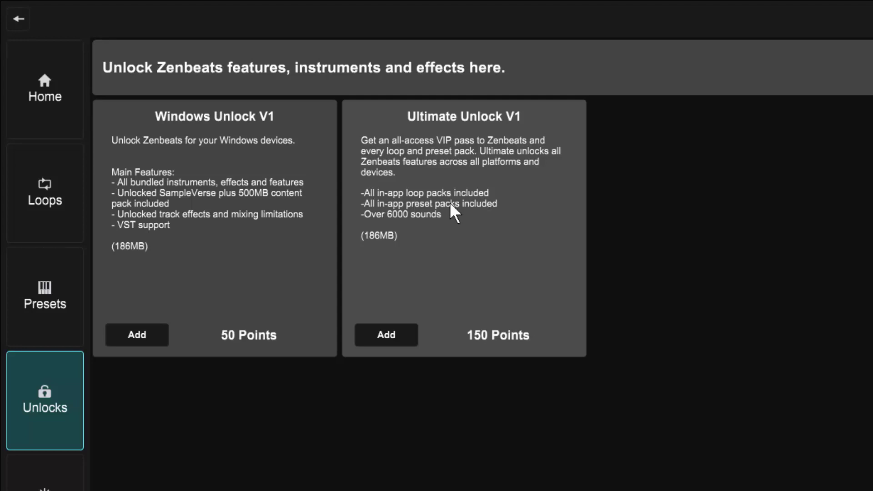
click(43, 487)
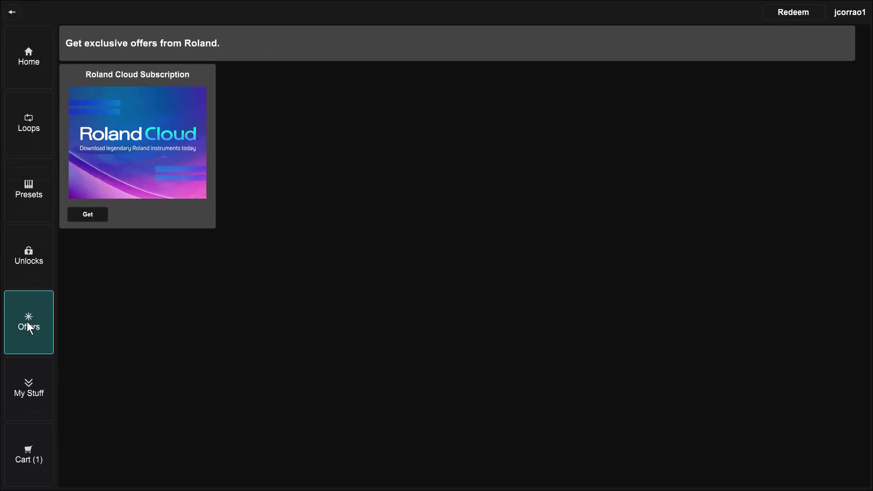
Show My Stuff, listing VIP Expansion, EDM, Indie Garage and other owned content installed.
click(27, 383)
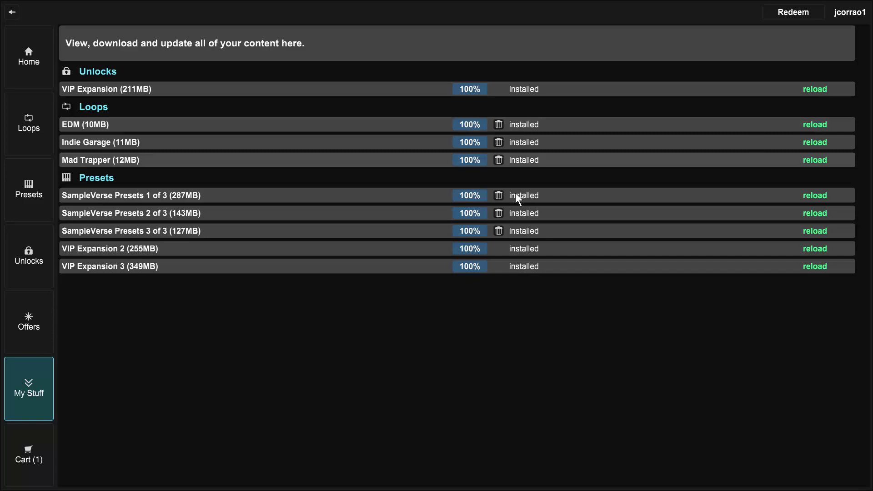
Open Cart (1) and remove Roland Classic Drums, leaving the cart empty.
click(35, 458)
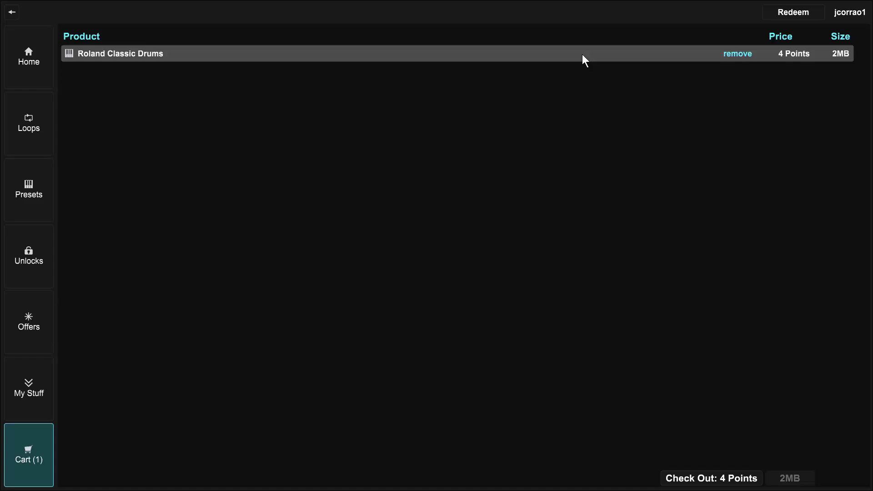
click(733, 56)
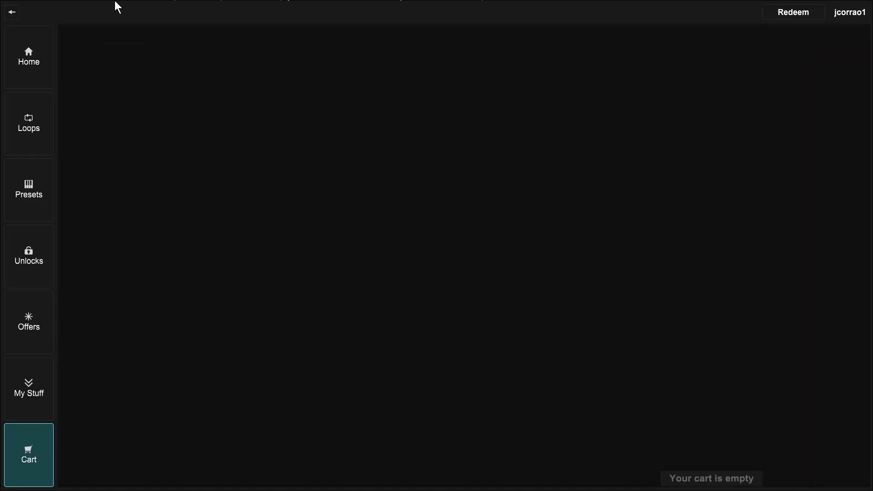
Leave the store and open Settings from the main menu on the Interface tab.
click(12, 14)
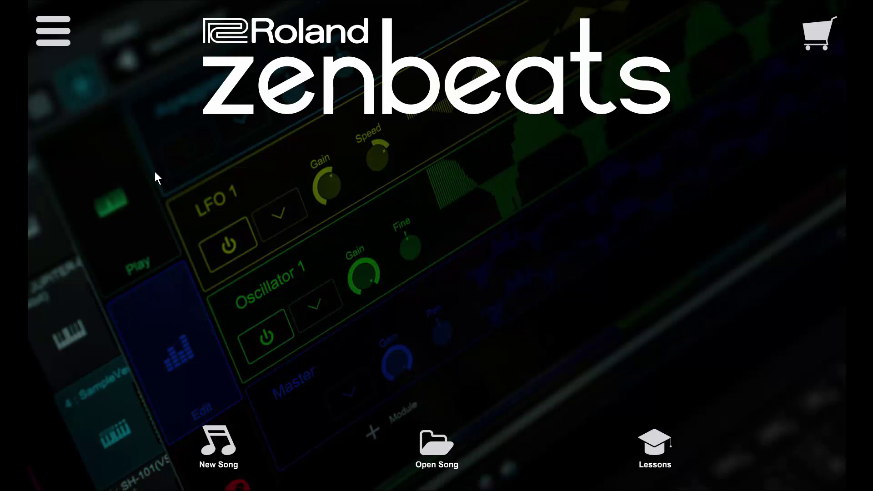
click(72, 45)
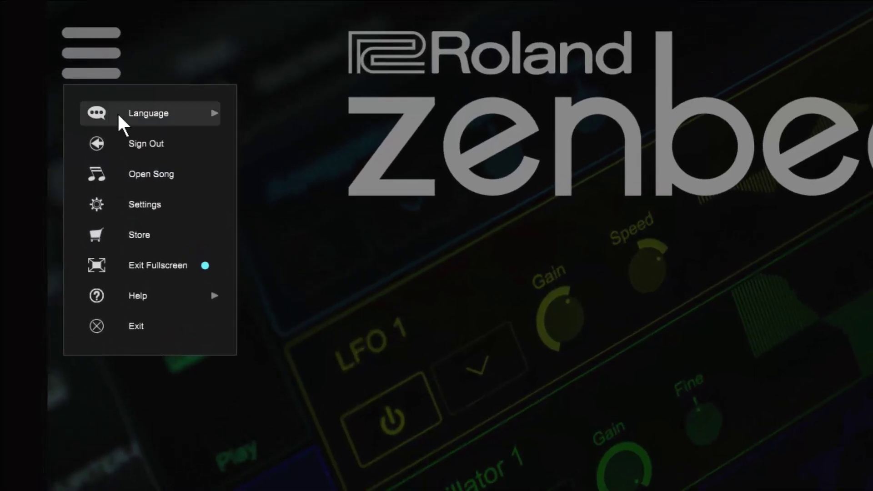
mouse_move(161, 120)
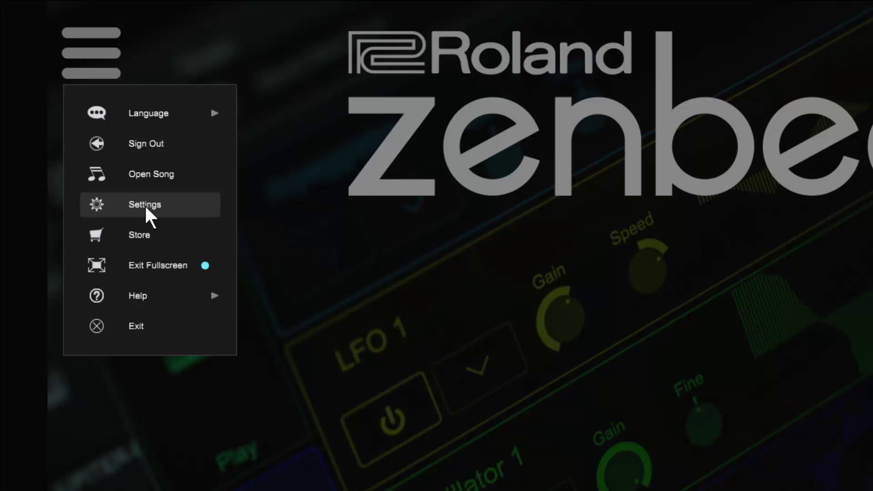
click(146, 208)
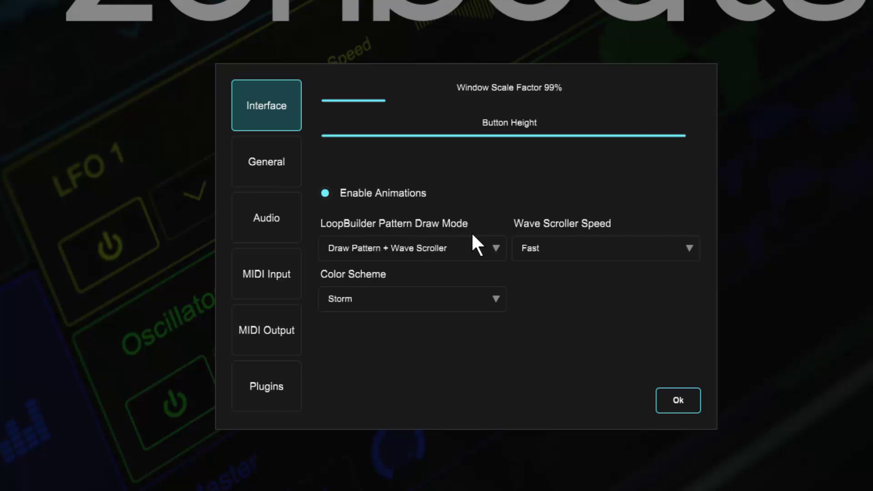
Review LoopBuilder Pattern Draw Mode and Wave Scroller Speed choices, keeping Wave Scroller Speed at Fast.
click(495, 246)
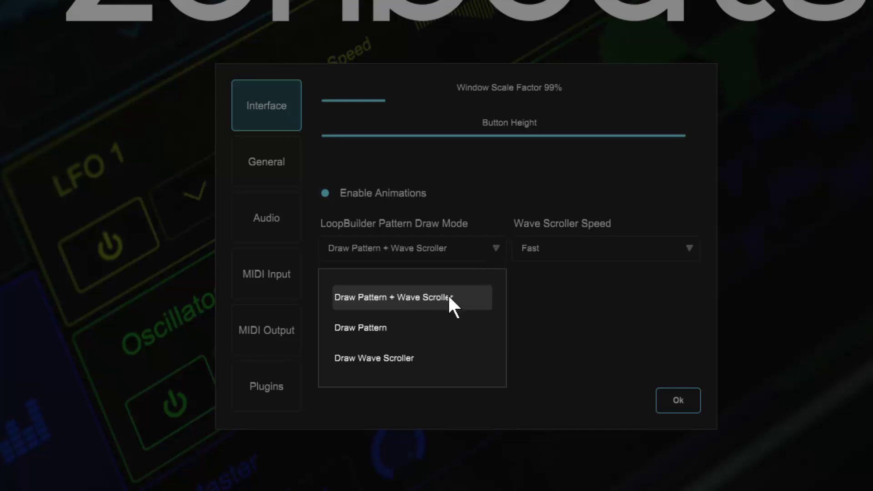
click(523, 310)
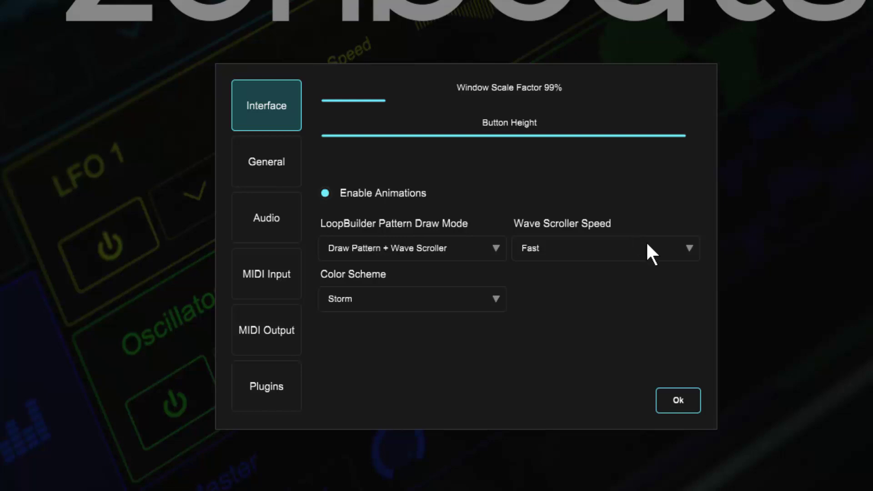
click(689, 248)
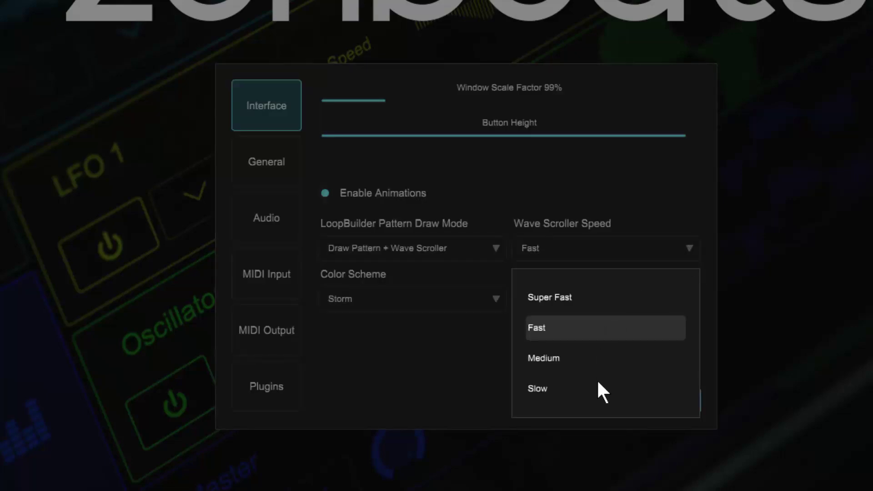
click(639, 163)
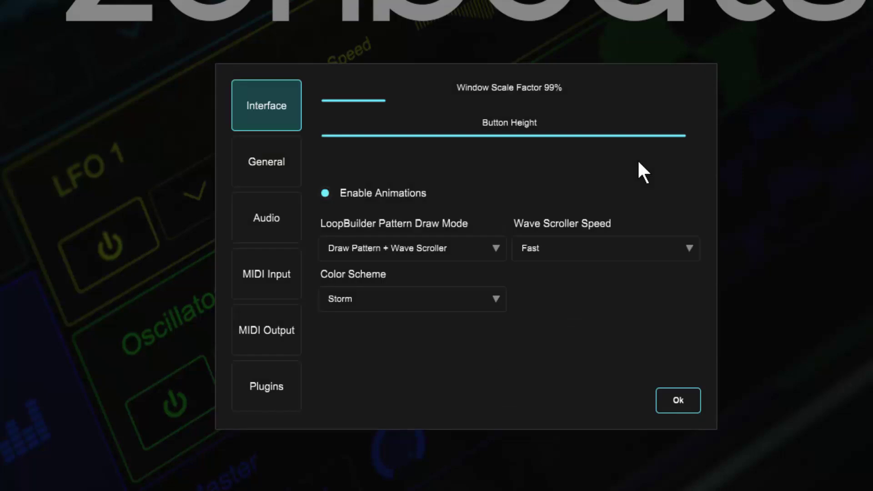
Review the eight colour schemes, 808 Nights to Silver, and keep Storm.
click(496, 298)
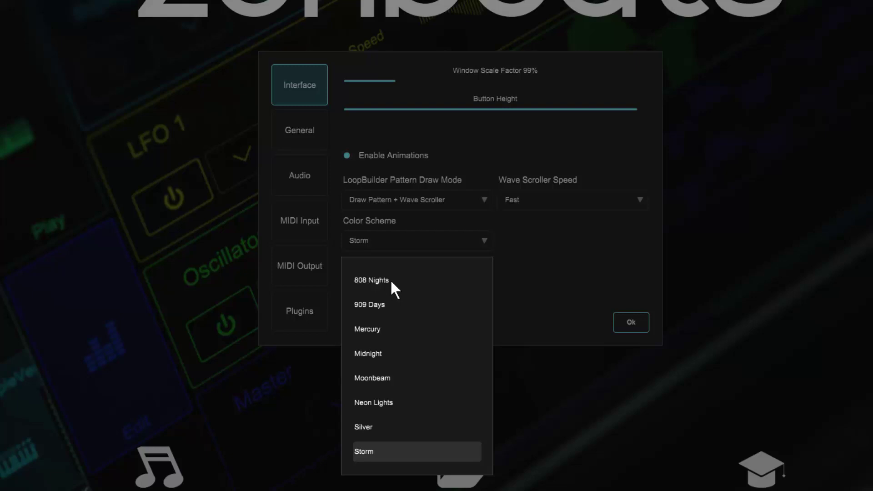
click(544, 262)
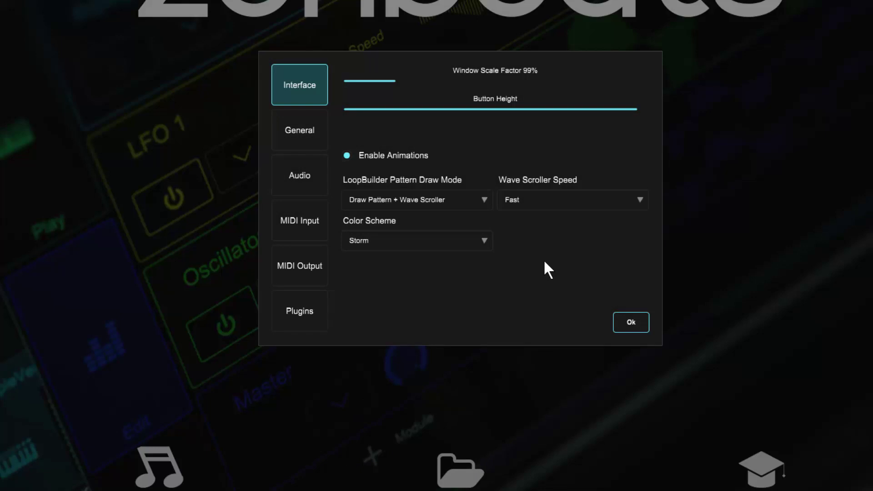
Switch the Settings dialog to the General page.
click(301, 132)
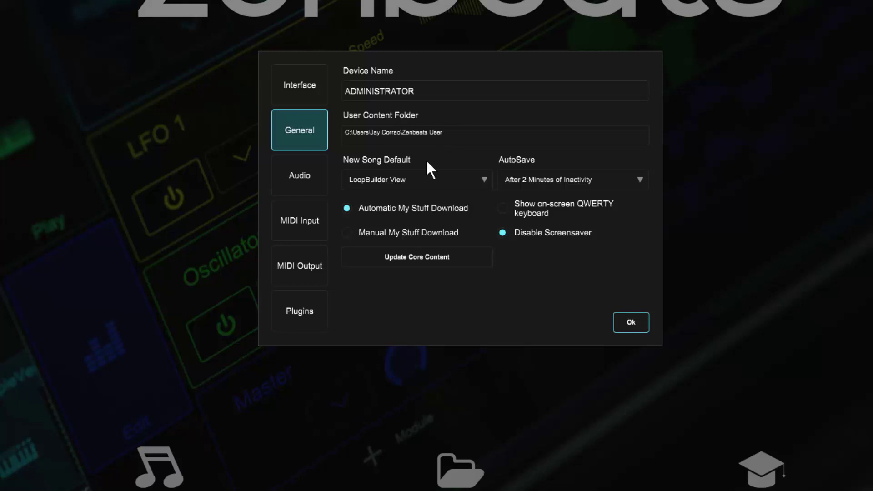
Check New Song Default and AutoSave options, keeping LoopBuilder View and 2-minute autosave.
click(484, 175)
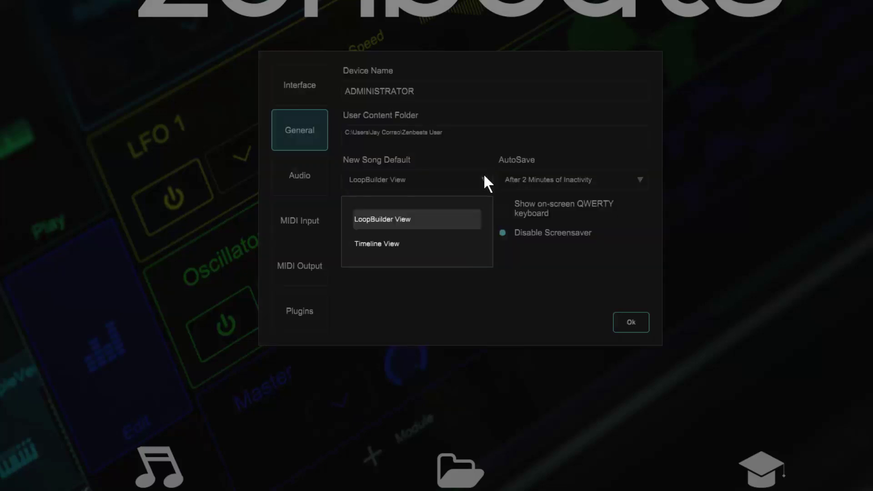
click(505, 297)
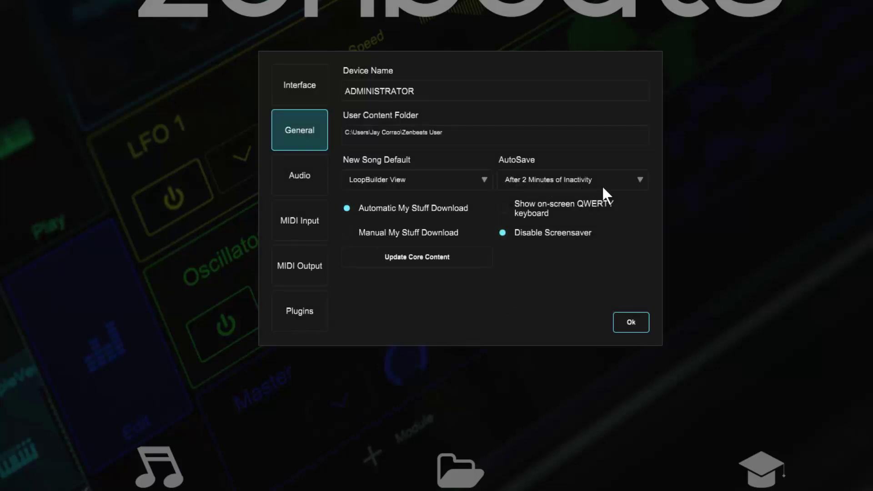
click(640, 179)
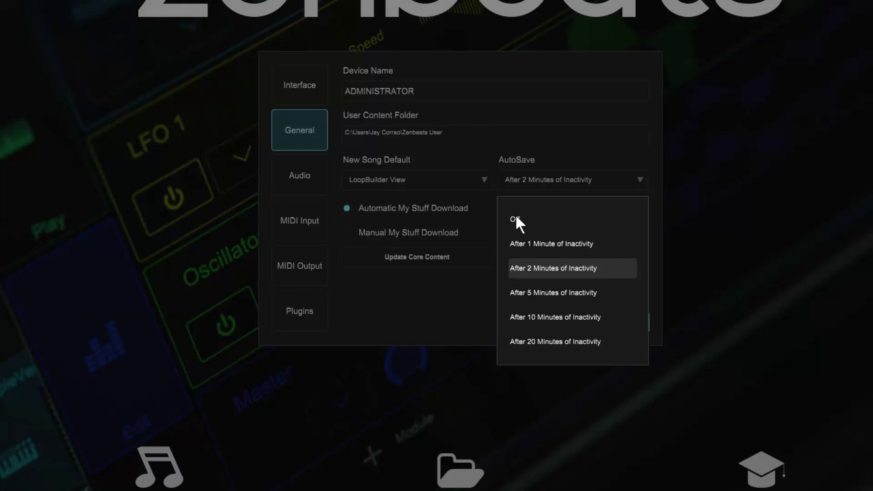
click(488, 316)
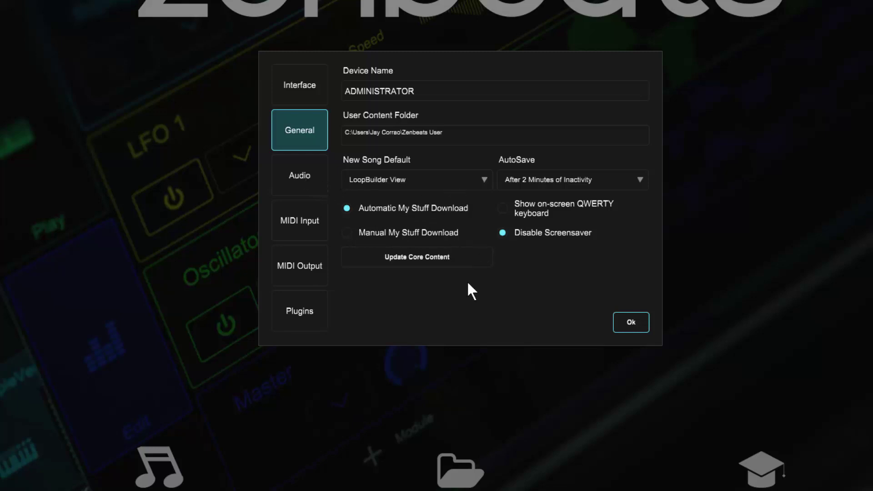
Show the Audio settings and review the device list, keeping Line (MG-XU) as the audio device.
click(309, 175)
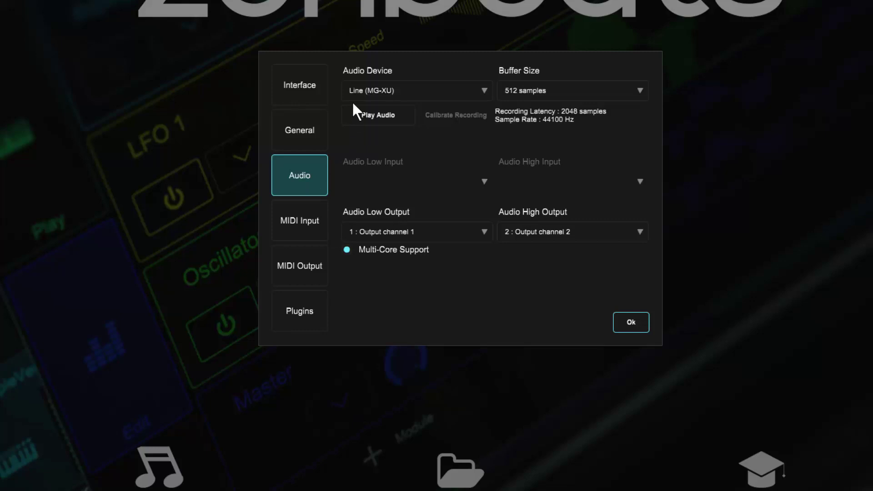
click(484, 90)
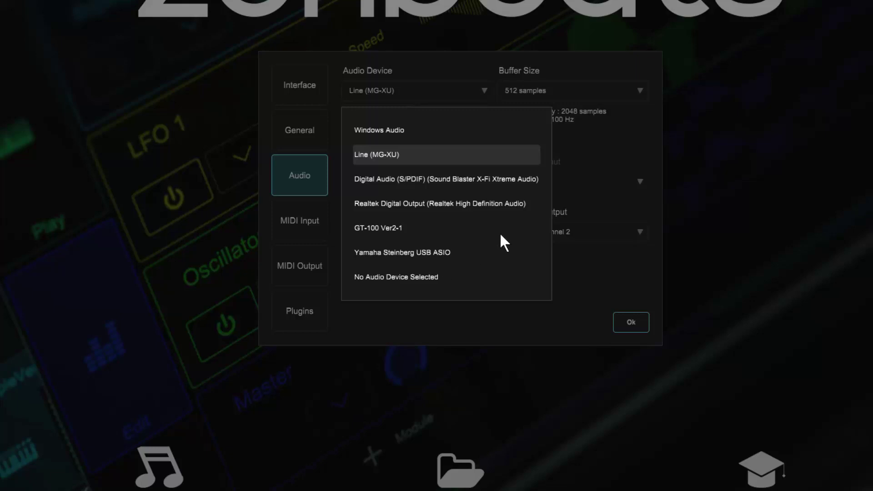
click(609, 166)
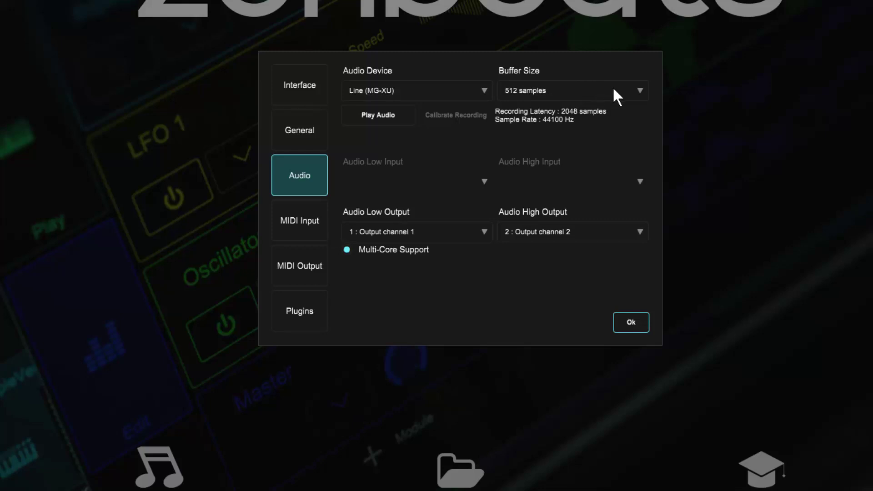
Review the Buffer Size choices and keep the buffer at 512 samples.
click(640, 91)
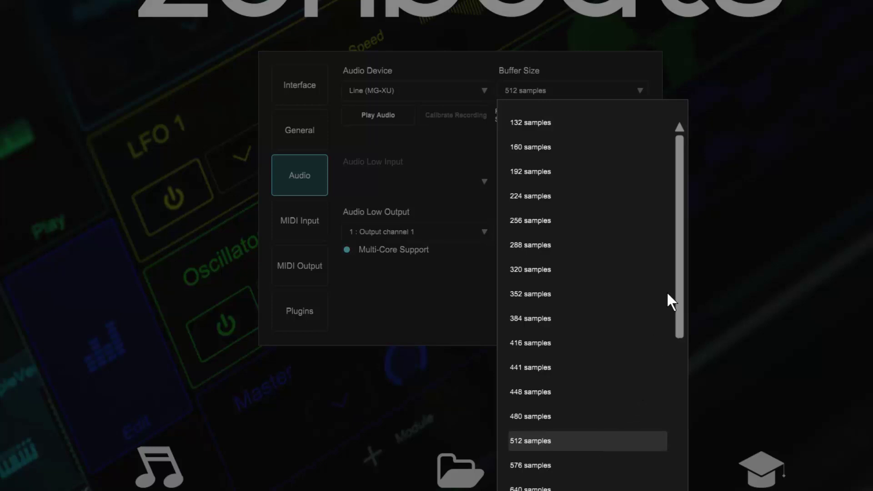
click(739, 134)
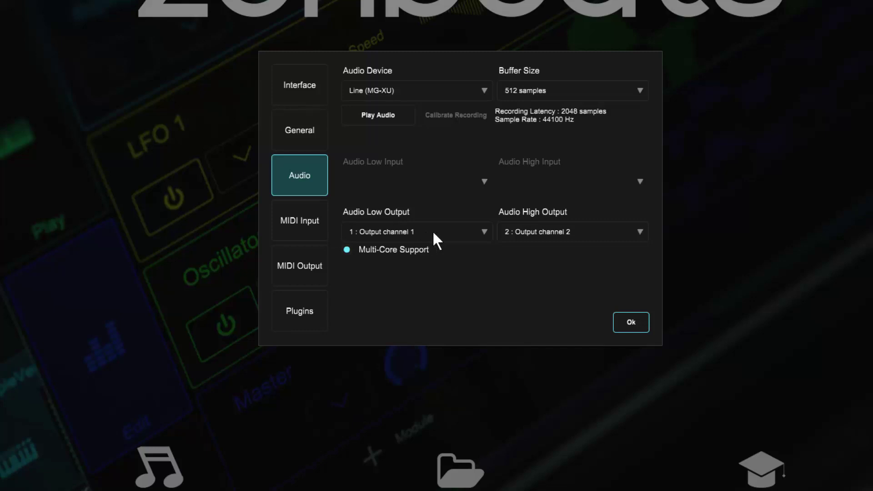
Review the Audio Low and High Output channel lists, leaving both outputs unchanged.
click(484, 231)
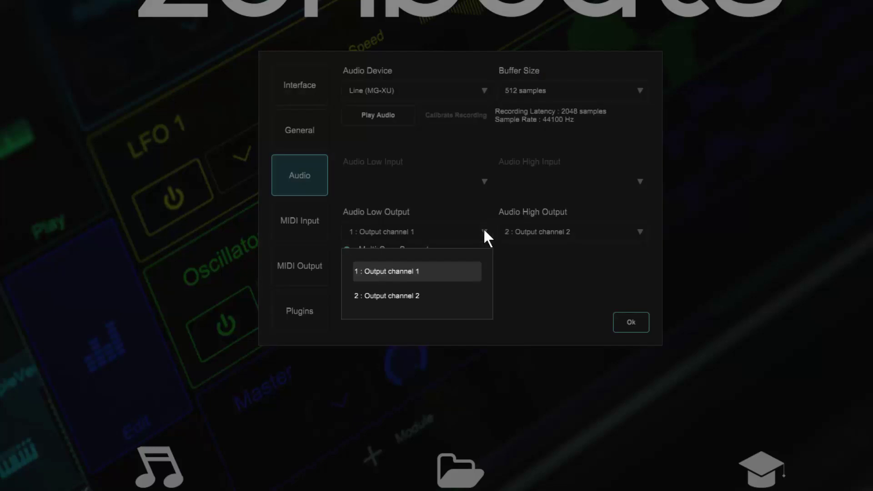
click(485, 230)
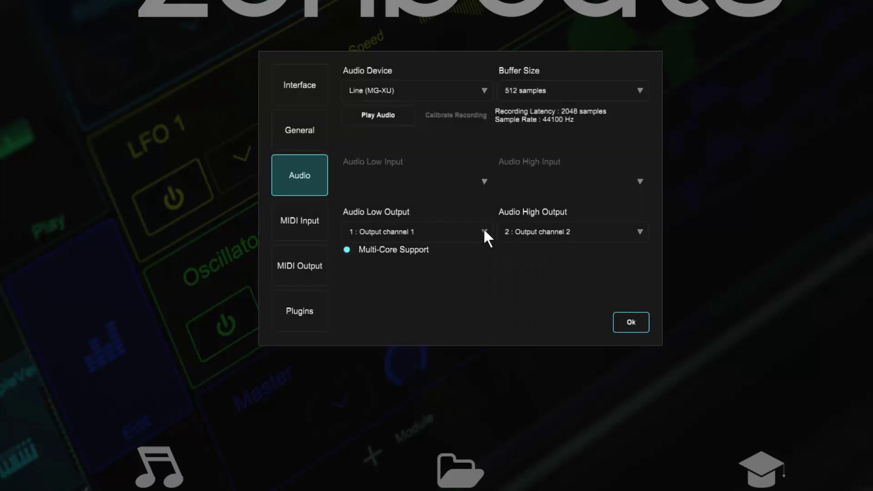
click(640, 230)
click(640, 230)
Show the MIDI Input page and keep 4- A-PRO 1 as MIDI Input 1.
click(301, 220)
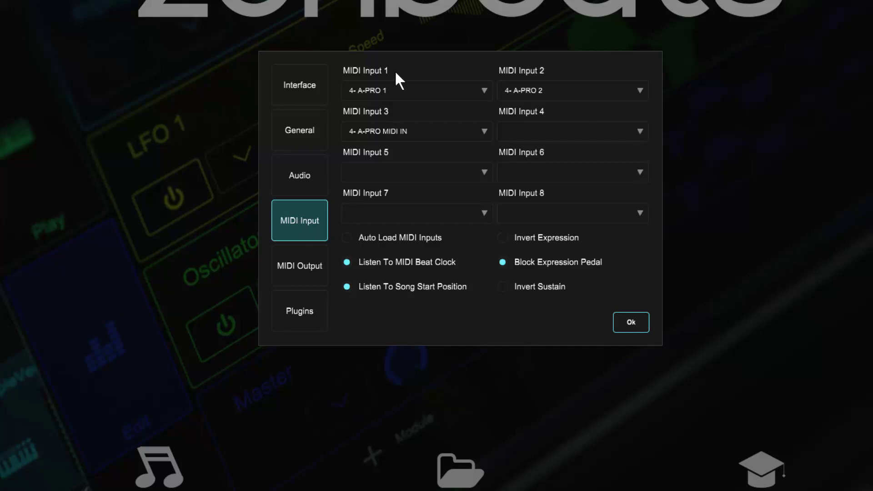
click(482, 92)
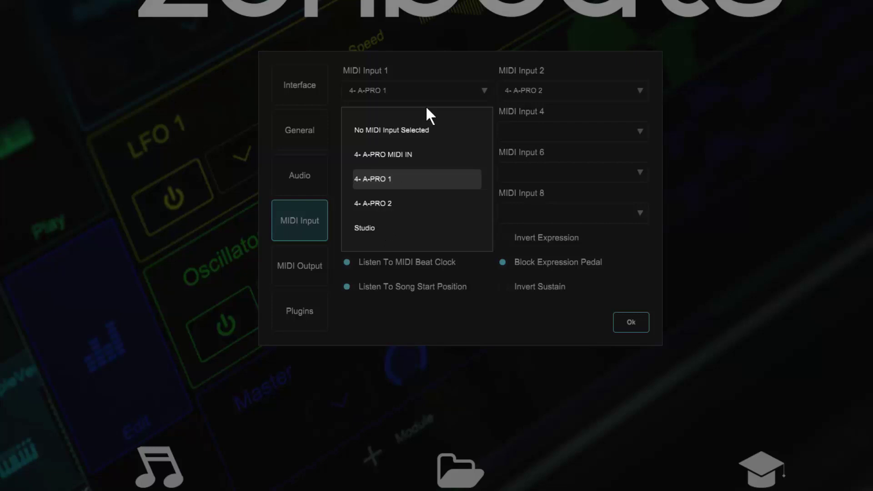
click(417, 65)
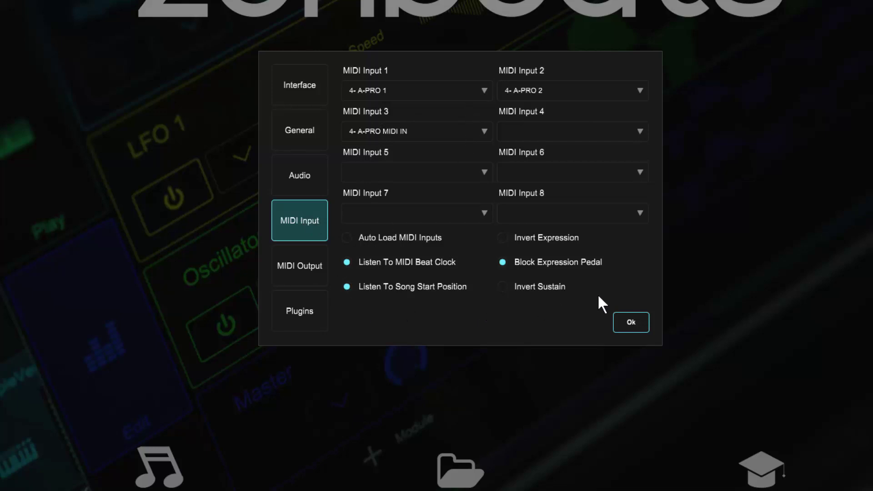
Switch to the MIDI Output page, showing outputs 1 and 2 on 4- A-PRO ports.
click(292, 273)
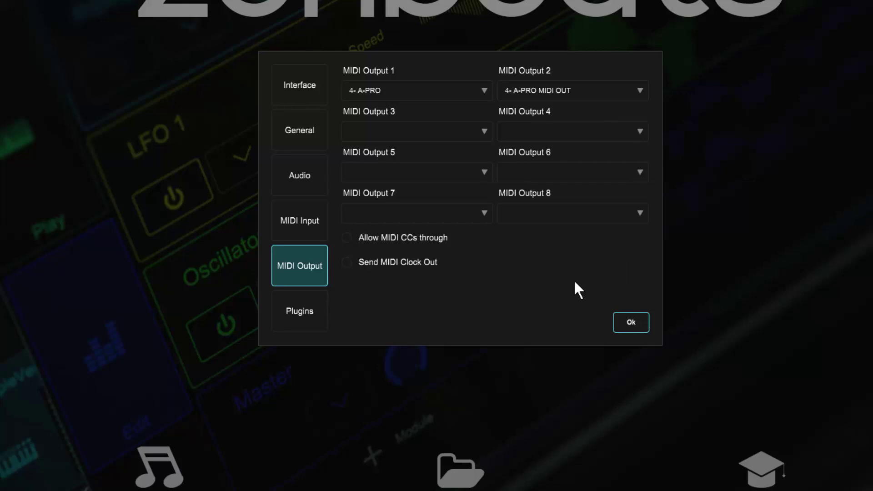
Switch to the Plugins settings page, which offers only an Unlock option.
click(302, 318)
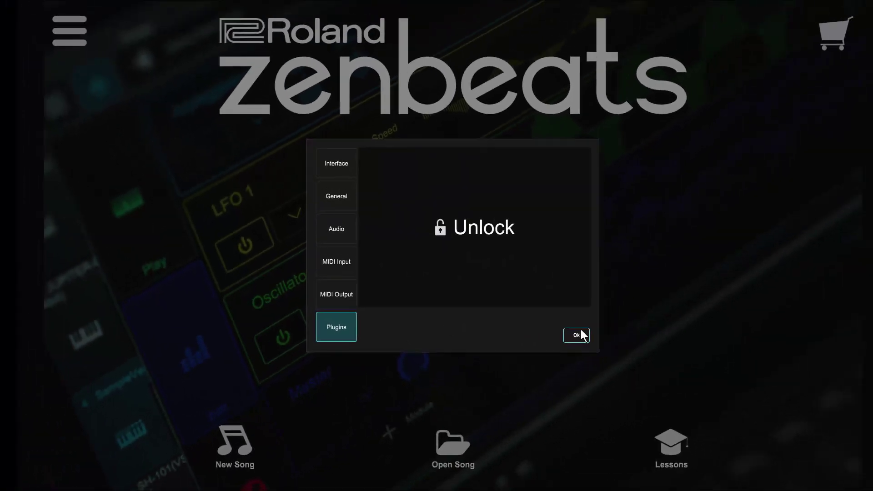
Confirm the Settings dialog with Ok to return to the start screen.
click(577, 335)
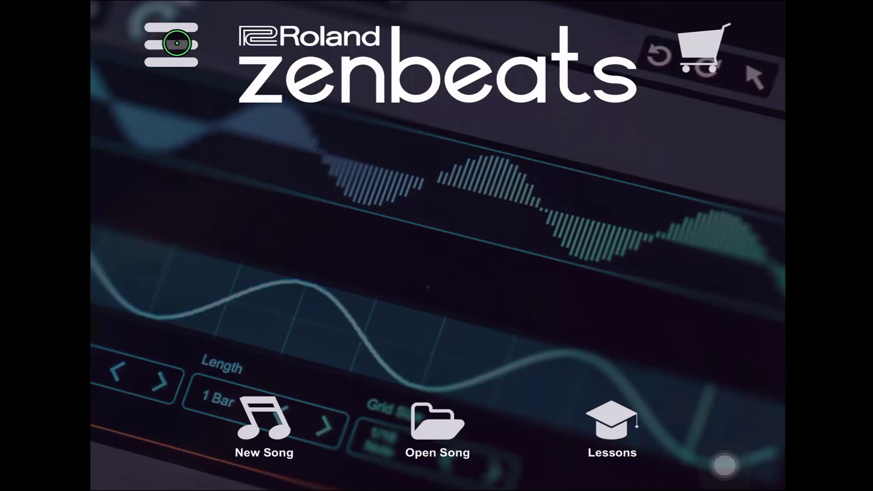
Open Settings from the main menu on iPad and show the Interface page (100% scale, Storm scheme).
click(175, 43)
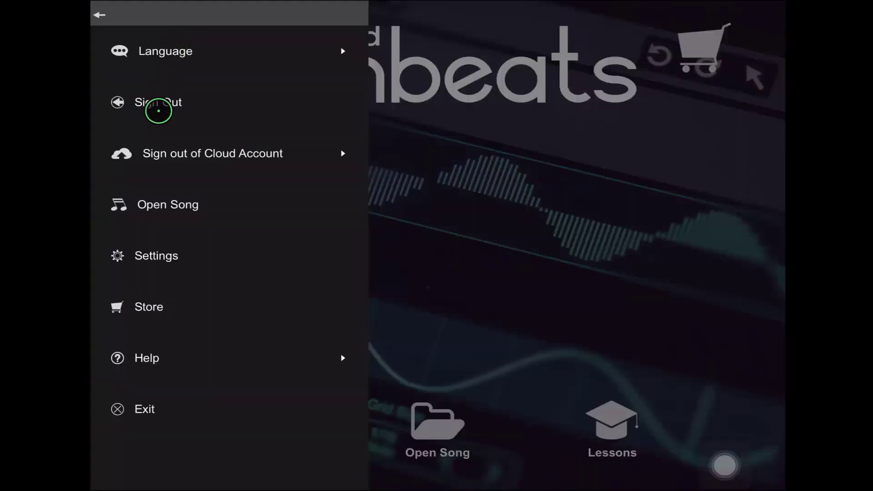
click(155, 254)
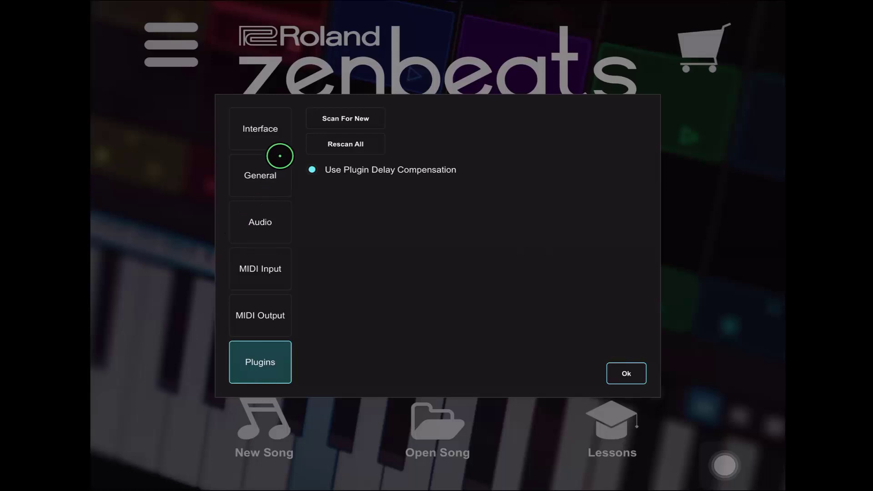
click(268, 133)
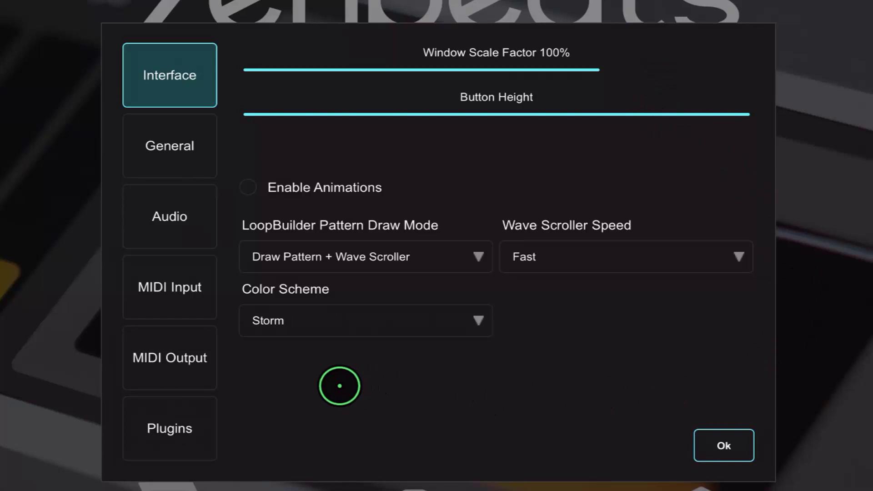
Switch to the General page, showing Timeline View as new song default and 2-minute AutoSave.
click(172, 150)
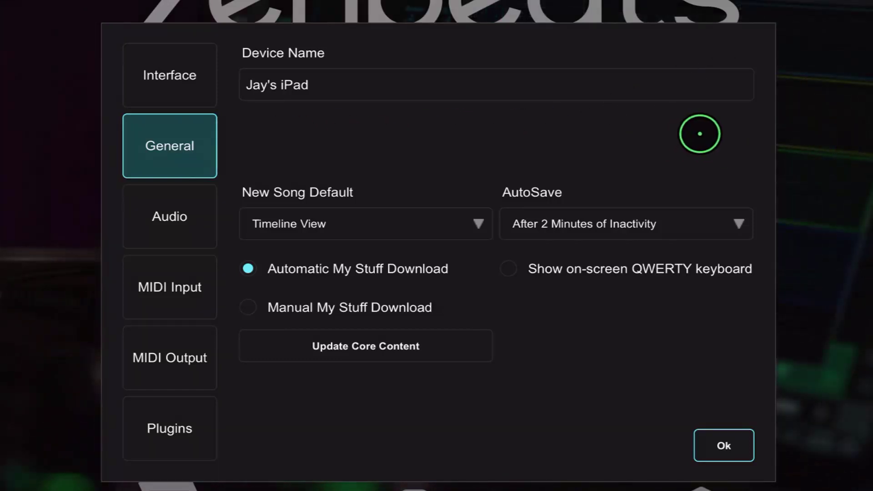
Switch to the Audio page, showing the iOS Audio device with a 256-sample buffer.
click(184, 218)
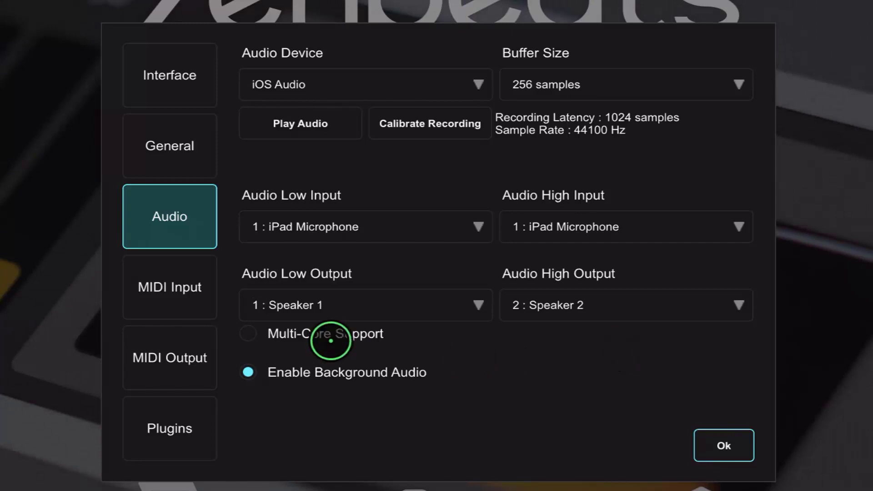
Review MIDI Input, then show MIDI Output with all eight outputs unassigned and clock out off.
click(182, 299)
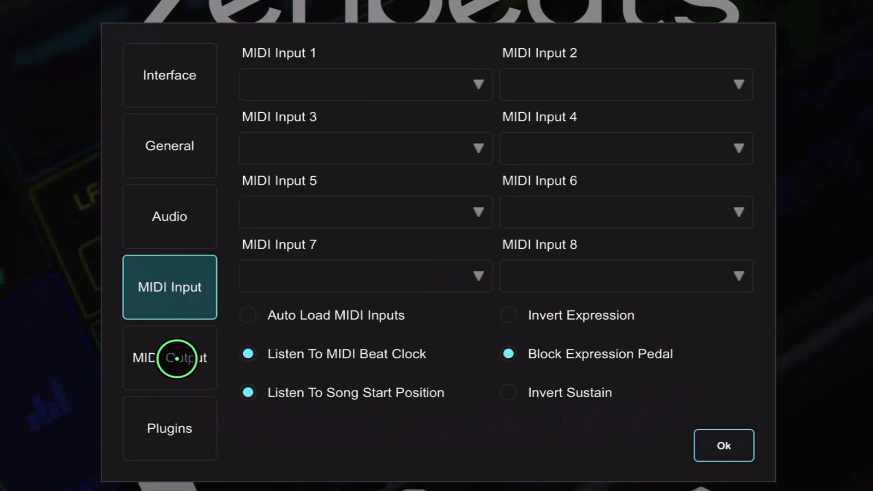
click(177, 358)
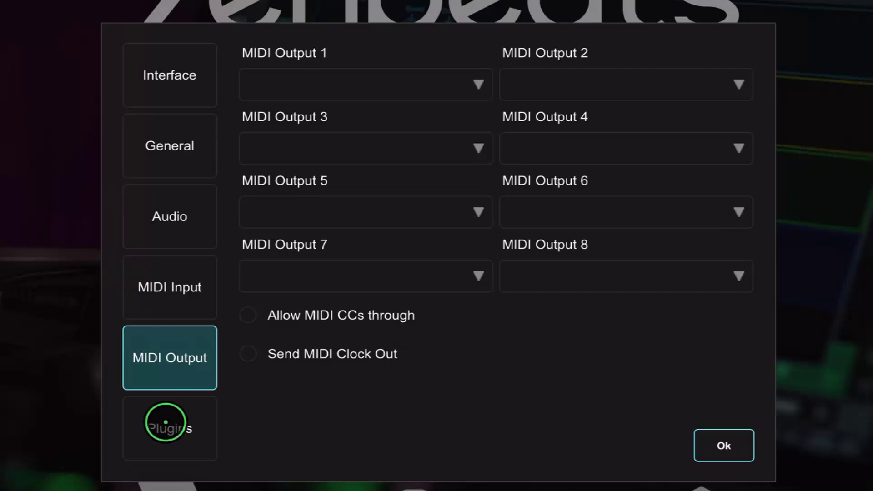
Show the Plugins page with Scan For New, Rescan All and Plugin Delay Compensation.
click(166, 423)
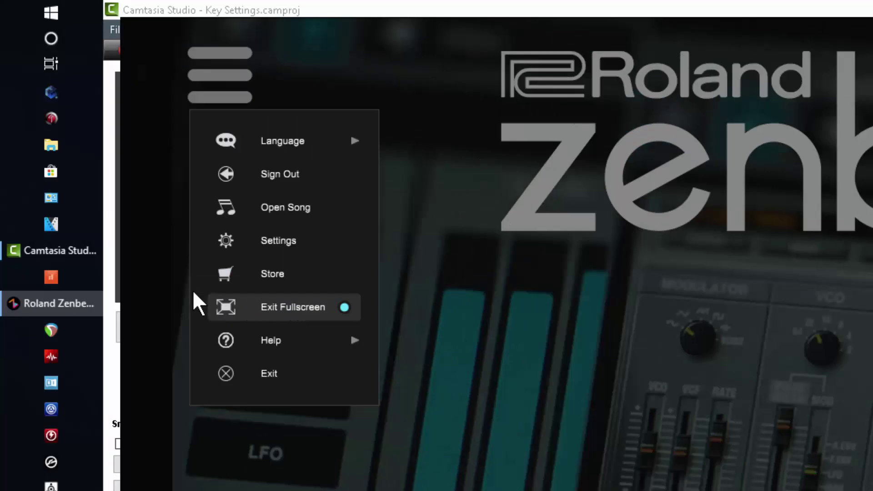
Switch Zenbeats from fullscreen to windowed mode, then bring up the hamburger menu again.
click(195, 293)
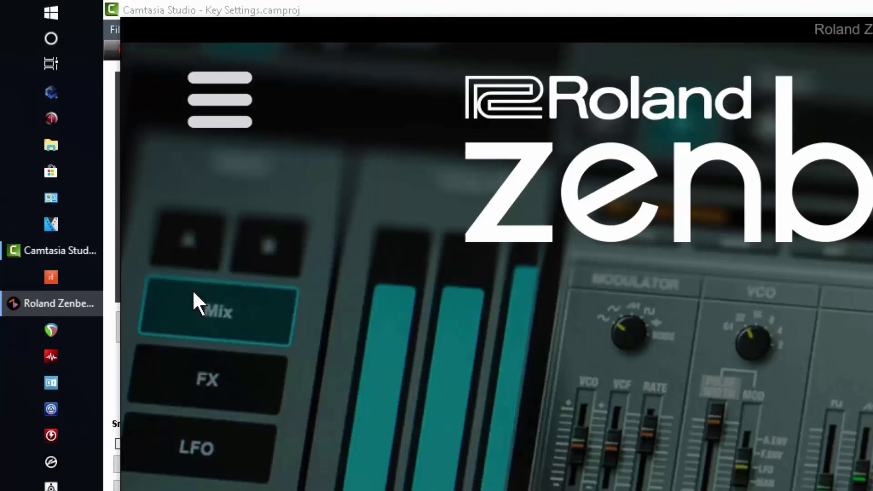
click(190, 108)
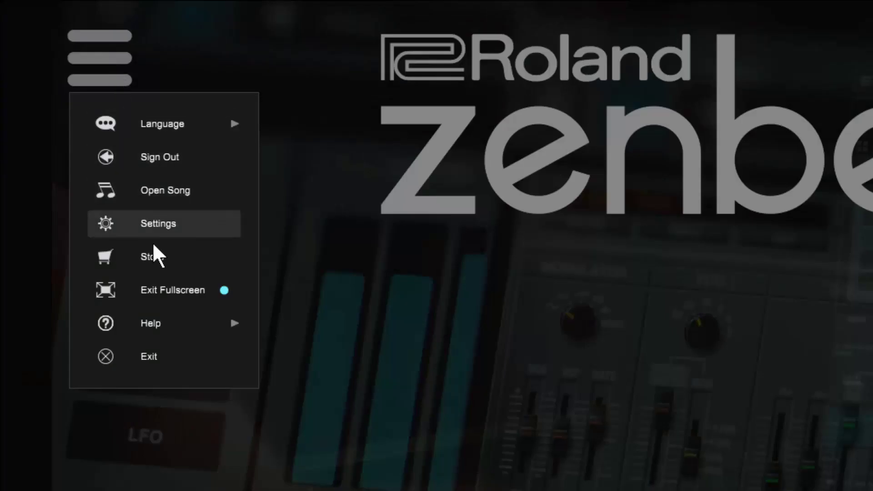
Open About Zenbeats from the Help menu to see version 1.1.4.7758.
mouse_move(168, 323)
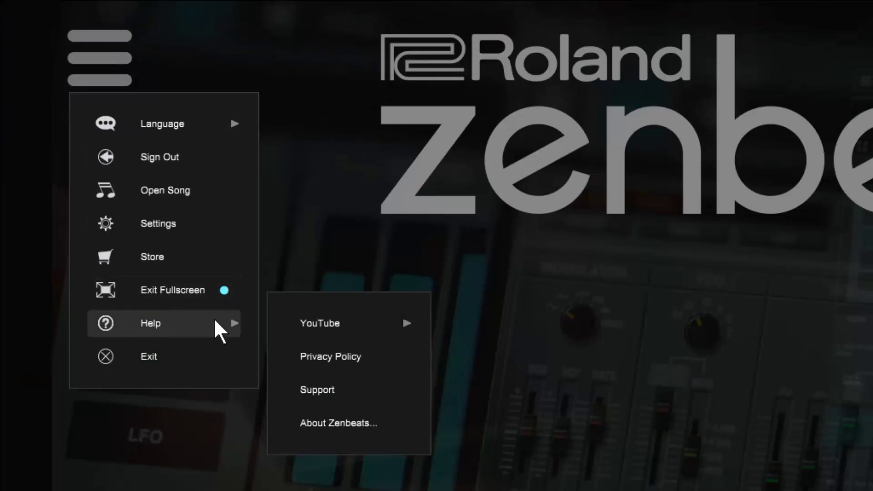
mouse_move(311, 321)
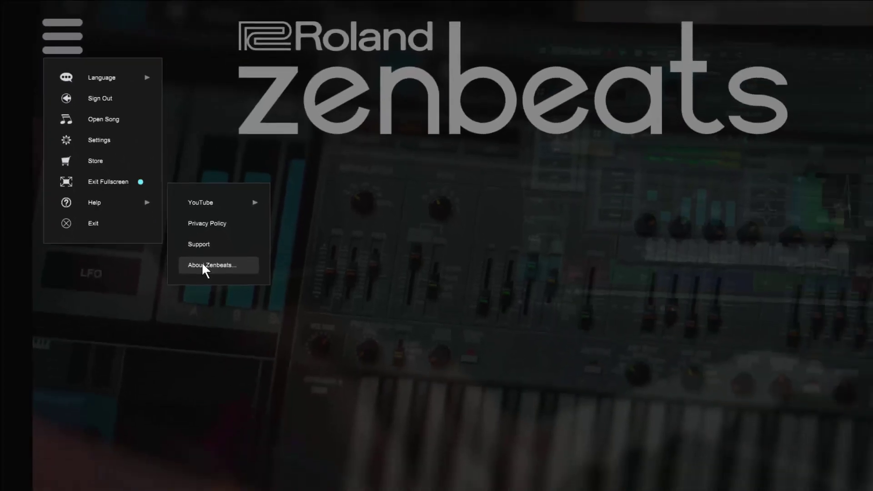
click(322, 419)
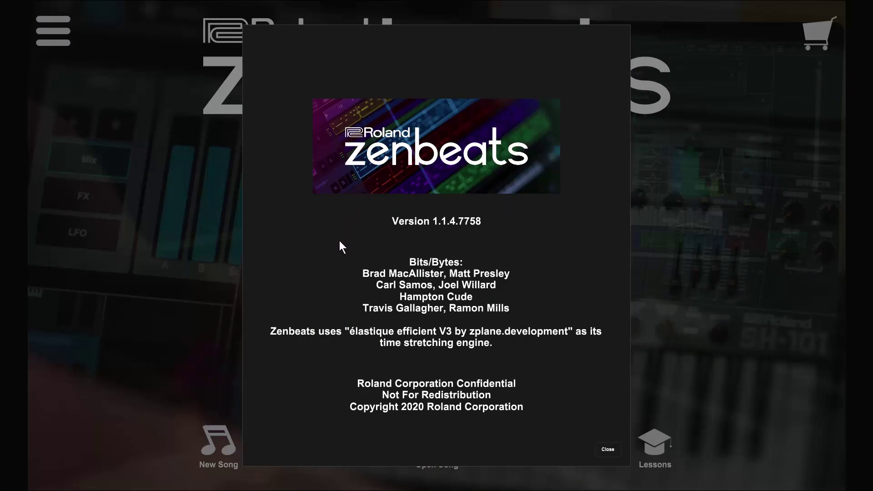
Close the About dialog, leaving the start screen with New Song, Open Song and Lessons.
click(608, 450)
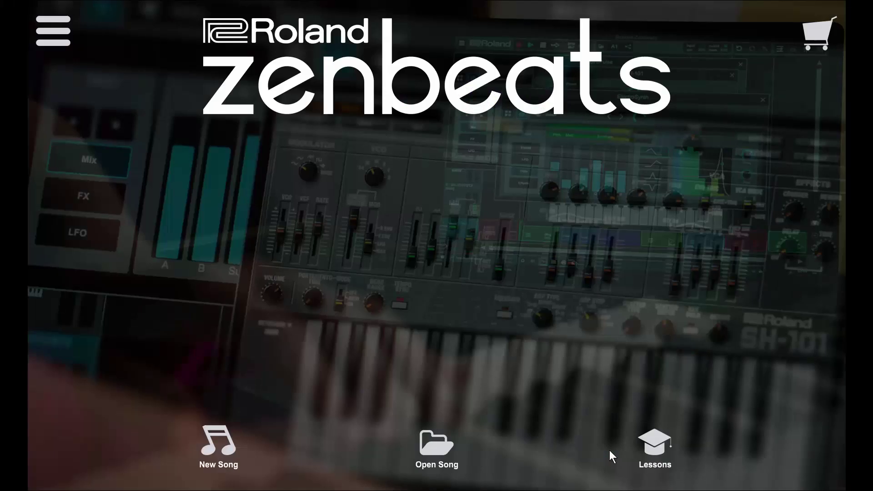